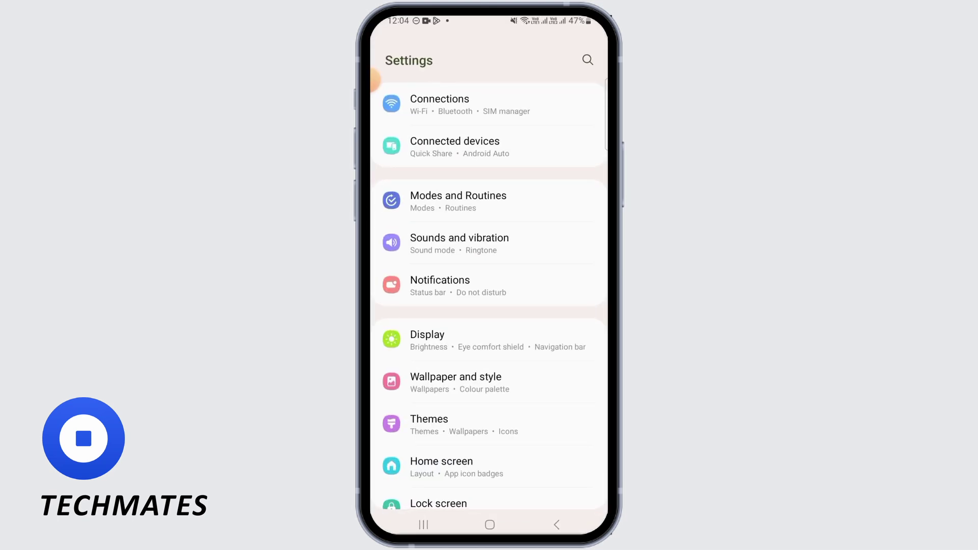
{"action": "scroll", "coordinate": [490, 295], "scroll_direction": "down", "scroll_amount": 3}
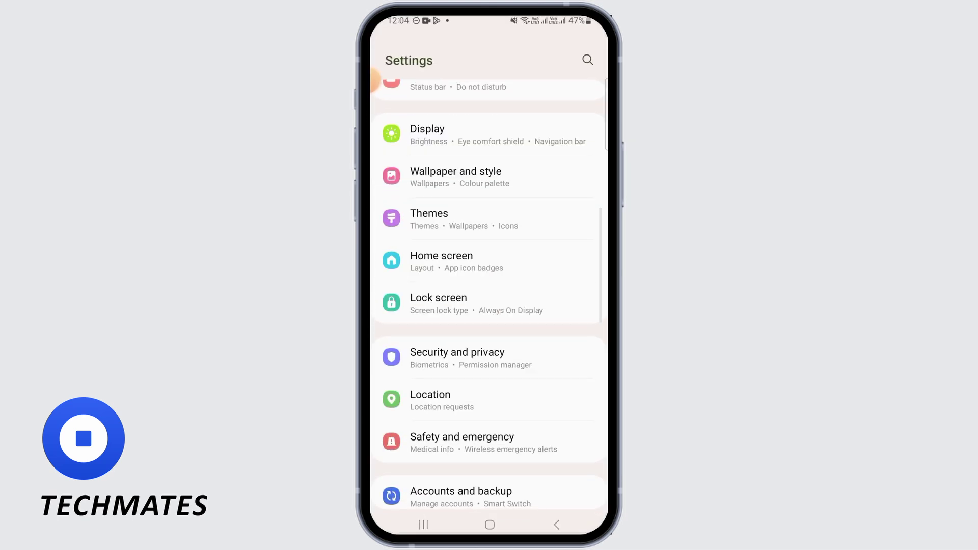
{"action": "scroll", "coordinate": [489, 295], "scroll_direction": "down", "scroll_amount": 3}
{"action": "scroll", "coordinate": [489, 295], "scroll_direction": "down", "scroll_amount": 3}
{"action": "scroll", "coordinate": [489, 296], "scroll_direction": "down", "scroll_amount": 3}
Step: Find Coinbase by searching 'coi' in Apps, force stop it with OK, then go home
{"action": "left_click", "coordinate": [489, 338]}
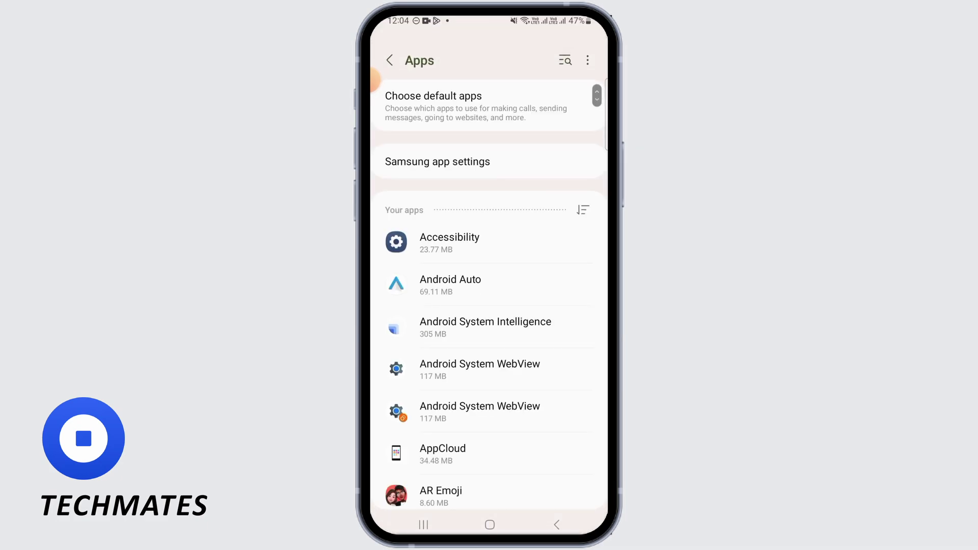
{"action": "left_click", "coordinate": [565, 60]}
{"action": "type", "text": "coi"}
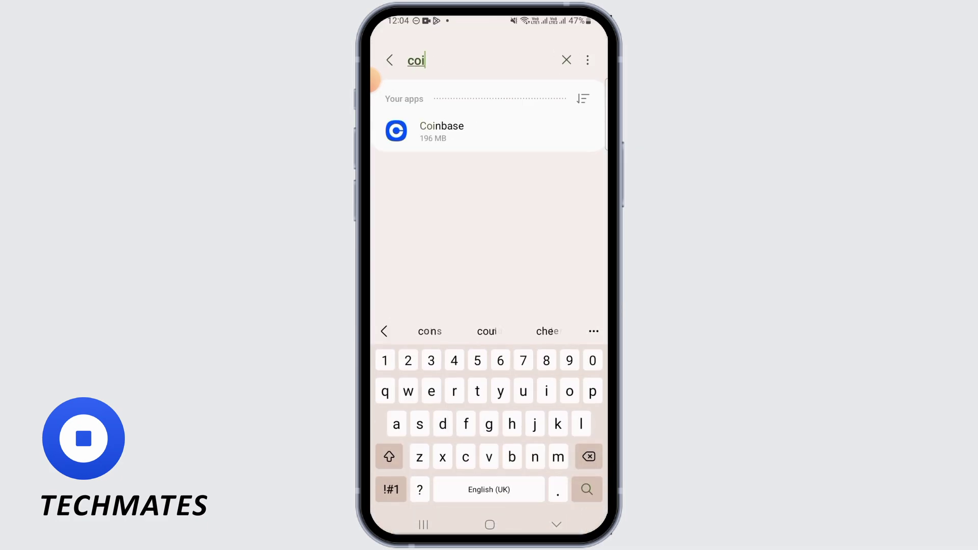
{"action": "left_click", "coordinate": [442, 131]}
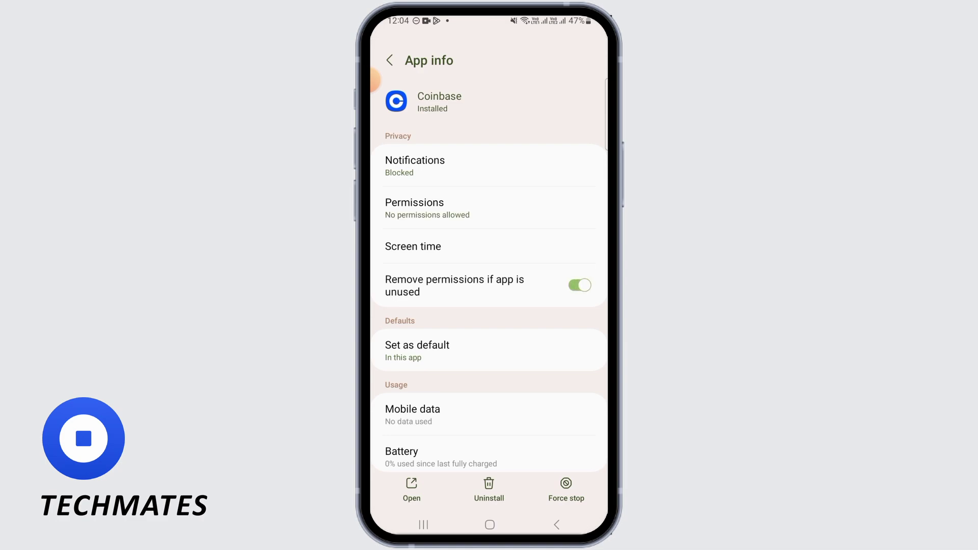
{"action": "left_click", "coordinate": [566, 489]}
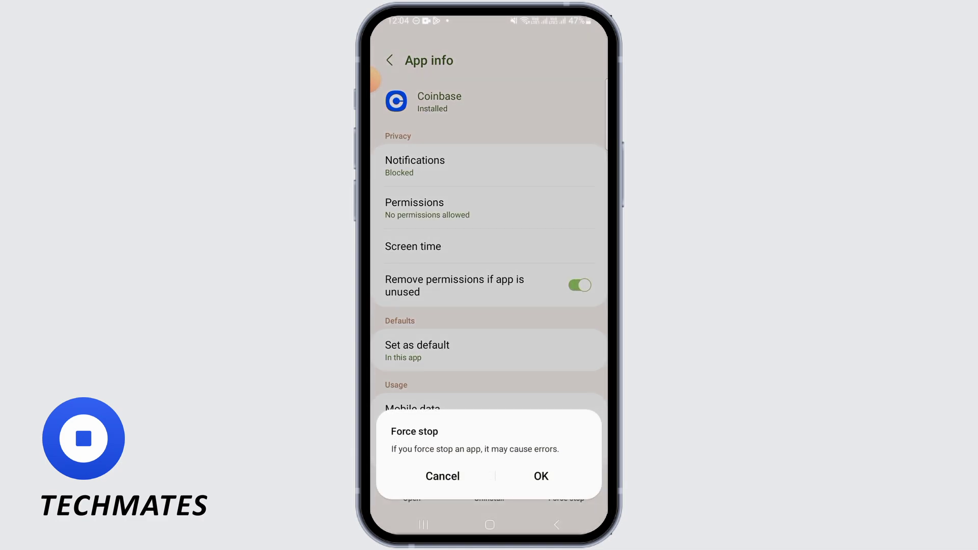
{"action": "left_click", "coordinate": [540, 478]}
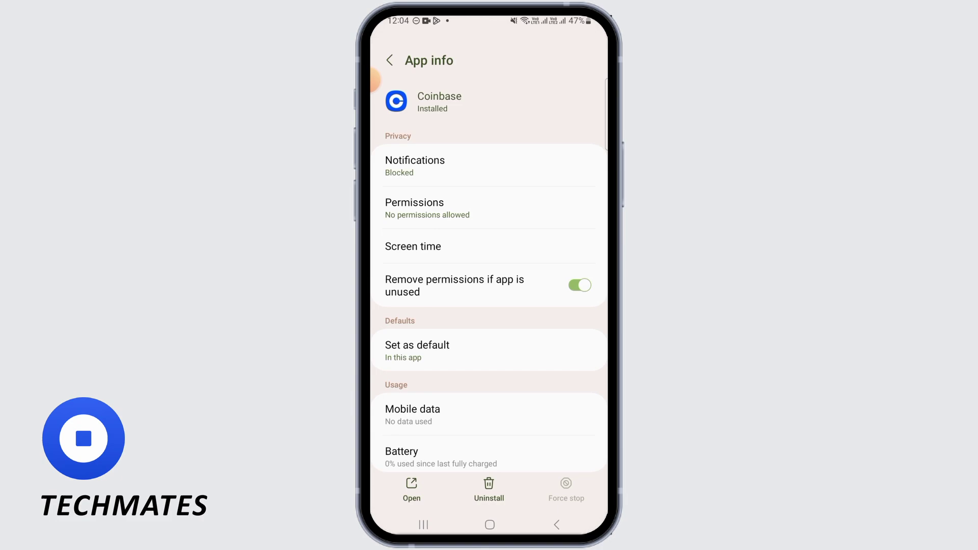
{"action": "left_click", "coordinate": [491, 524]}
Step: Launch Coinbase from the last page of the app drawer, then return home
{"action": "left_click_drag", "start_coordinate": [489, 382], "coordinate": [489, 153]}
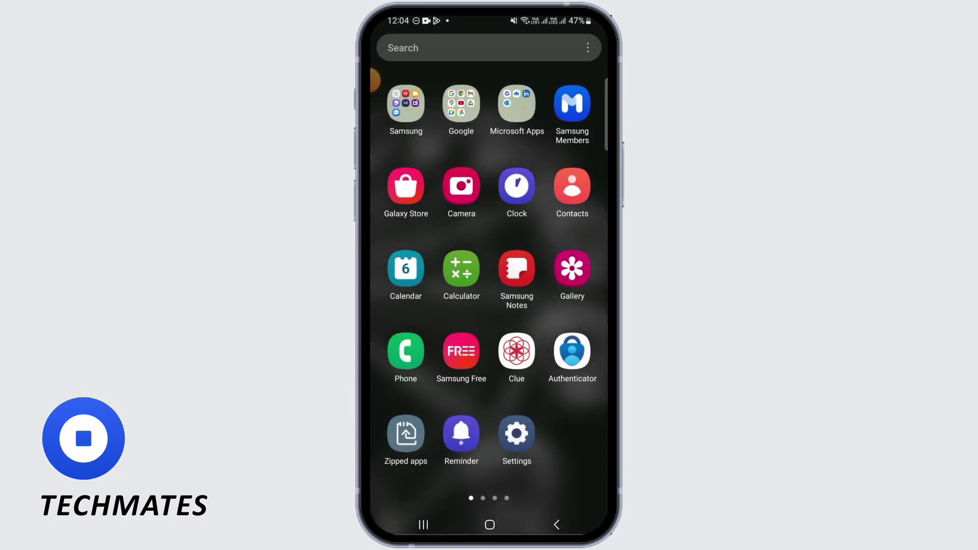
{"action": "left_click_drag", "start_coordinate": [565, 306], "coordinate": [413, 306]}
{"action": "left_click_drag", "start_coordinate": [566, 306], "coordinate": [413, 306]}
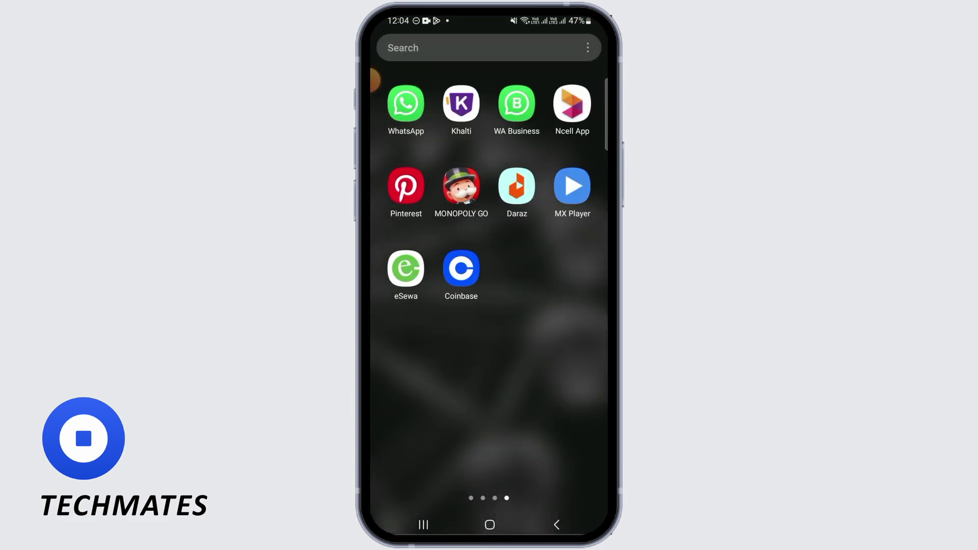
{"action": "left_click", "coordinate": [461, 268]}
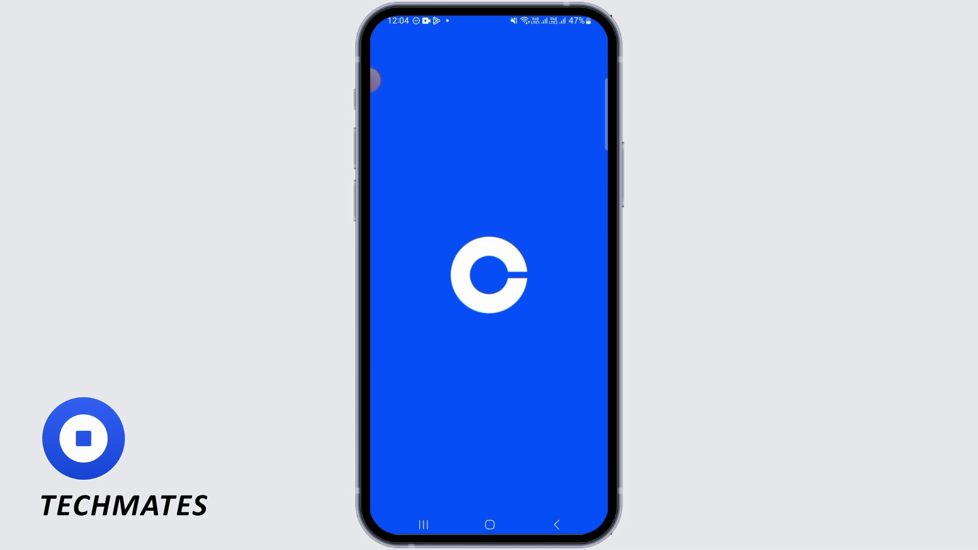
{"action": "left_click", "coordinate": [489, 525]}
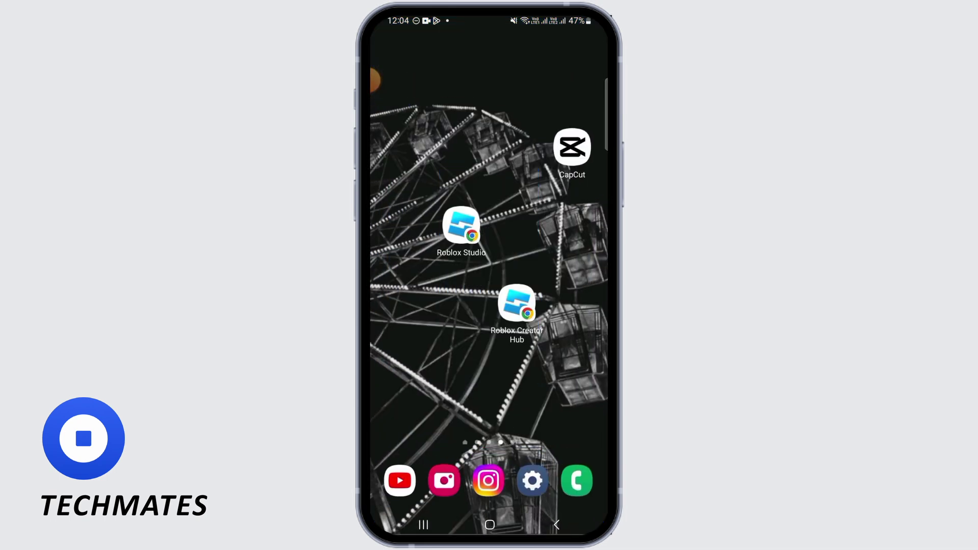
Step: Reopen Coinbase's App info page from the home screen
{"action": "left_click_drag", "start_coordinate": [489, 420], "coordinate": [489, 191]}
{"action": "left_click", "coordinate": [490, 525]}
{"action": "left_click", "coordinate": [516, 305]}
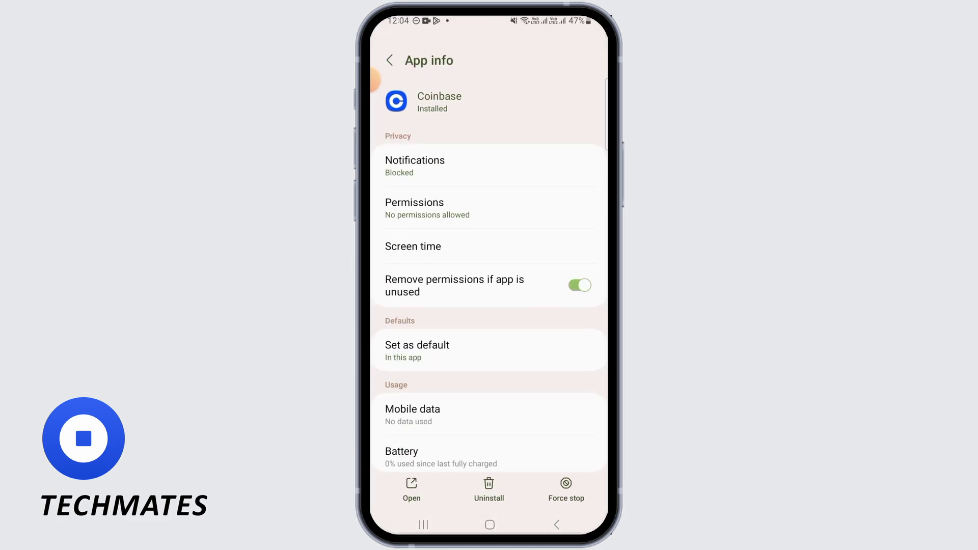
{"action": "scroll", "coordinate": [489, 283], "scroll_direction": "down", "scroll_amount": 3}
Step: Clear Coinbase's cache and app data under Storage, confirming Delete, so both show 0 B
{"action": "left_click", "coordinate": [490, 356]}
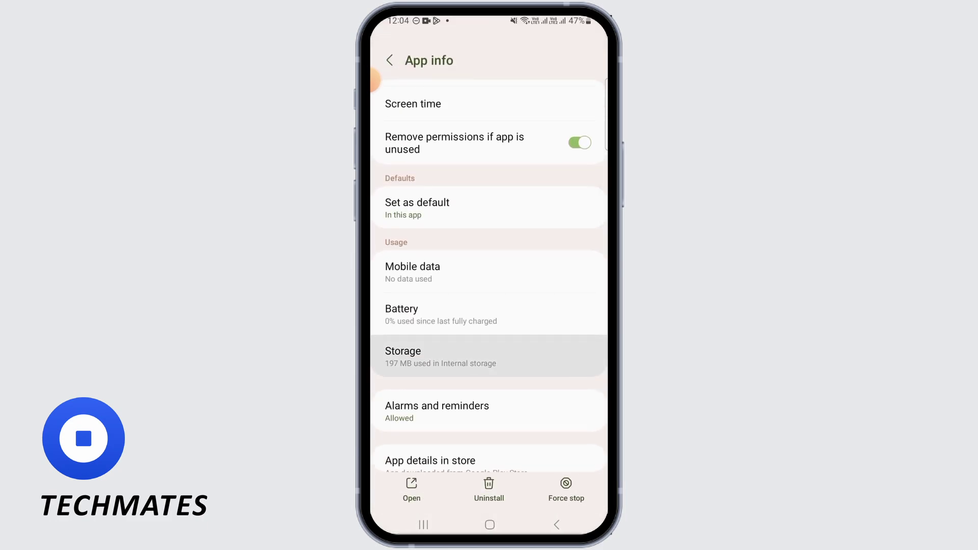
{"action": "left_click", "coordinate": [546, 491]}
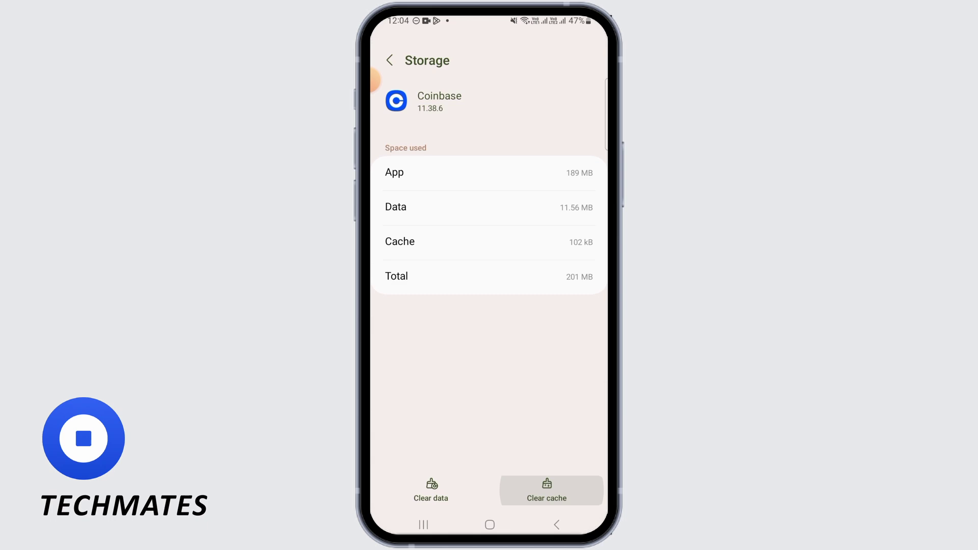
{"action": "left_click", "coordinate": [432, 490]}
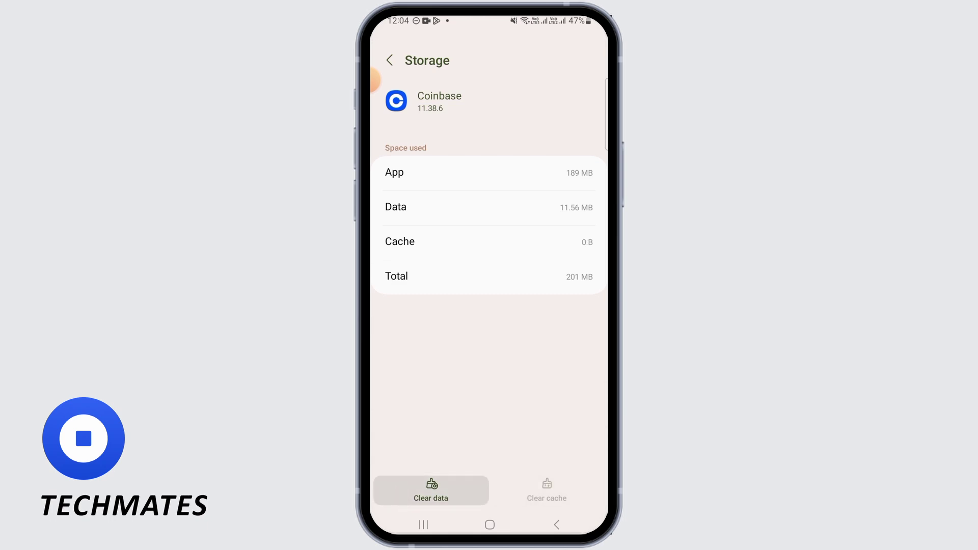
{"action": "left_click", "coordinate": [539, 476]}
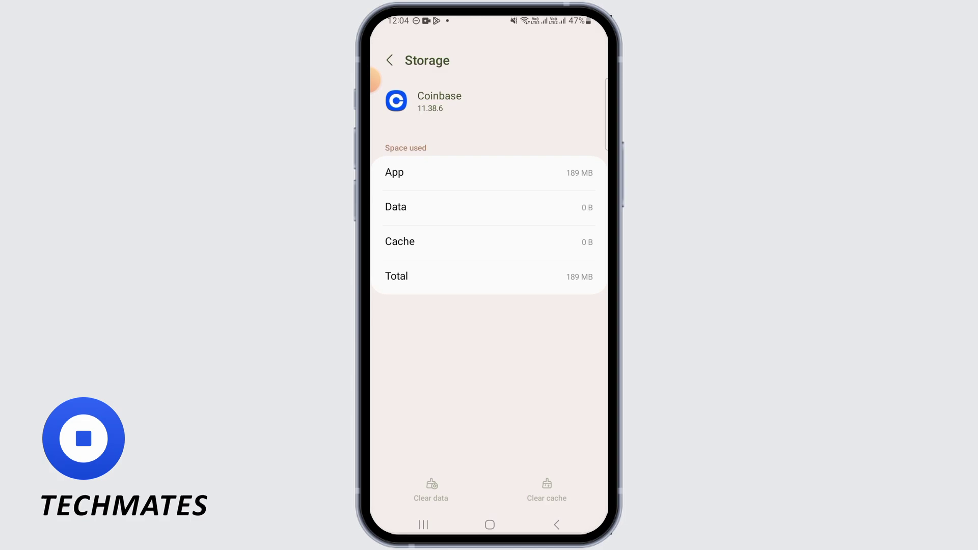
{"action": "left_click", "coordinate": [490, 524]}
{"action": "left_click_drag", "start_coordinate": [490, 428], "coordinate": [489, 191]}
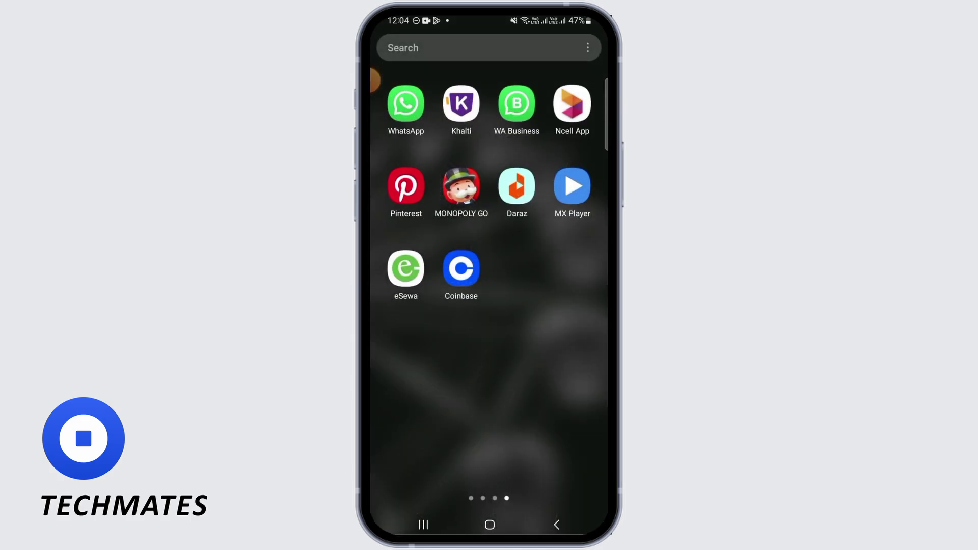
{"action": "left_click", "coordinate": [461, 269]}
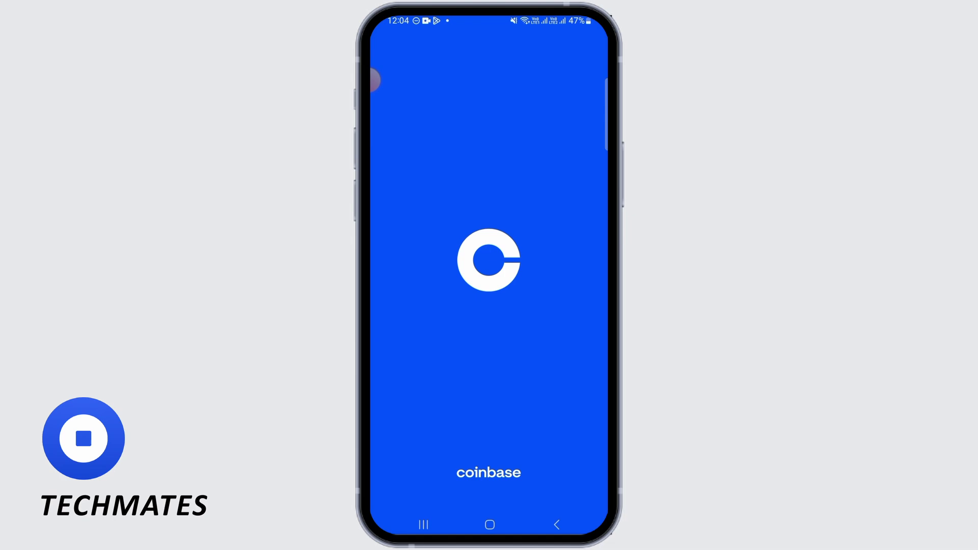
{"action": "left_click", "coordinate": [490, 524]}
{"action": "left_click_drag", "start_coordinate": [489, 398], "coordinate": [489, 168]}
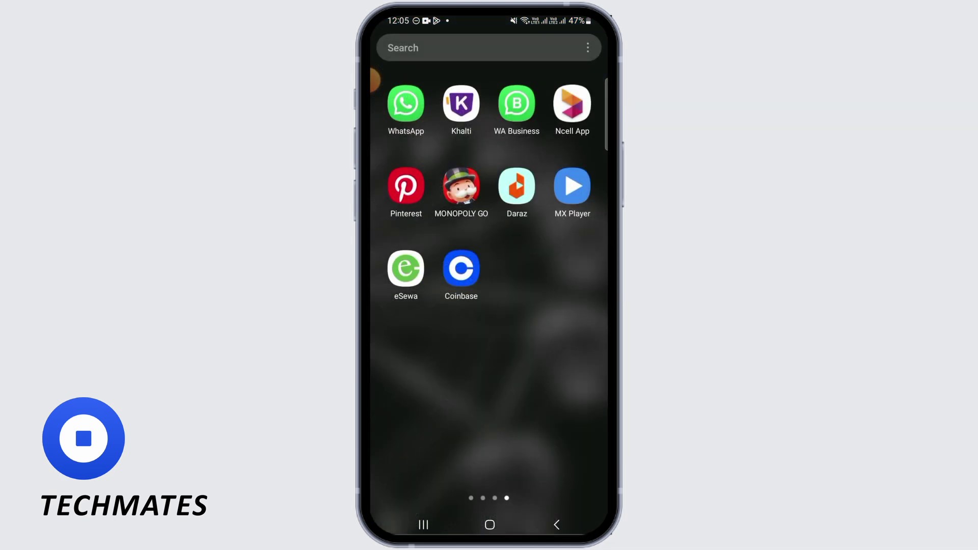
{"action": "mouse_move", "coordinate": [565, 305]}
{"action": "left_mouse_down"}
{"action": "mouse_move", "coordinate": [413, 305]}
{"action": "mouse_move", "coordinate": [566, 306]}
{"action": "left_mouse_up"}
Step: Uninstall Coinbase from its Play Store listing and confirm the removal
{"action": "left_click", "coordinate": [516, 185]}
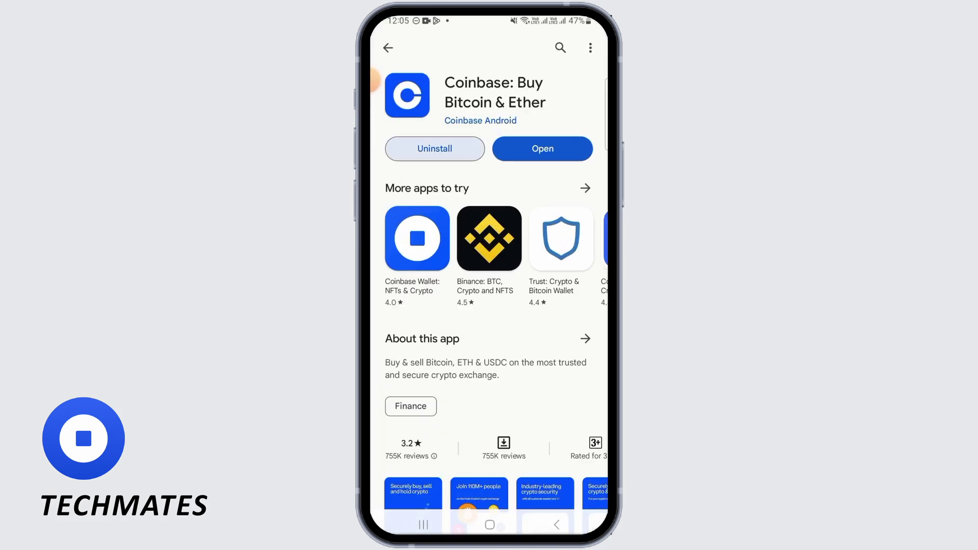
{"action": "left_click", "coordinate": [435, 149]}
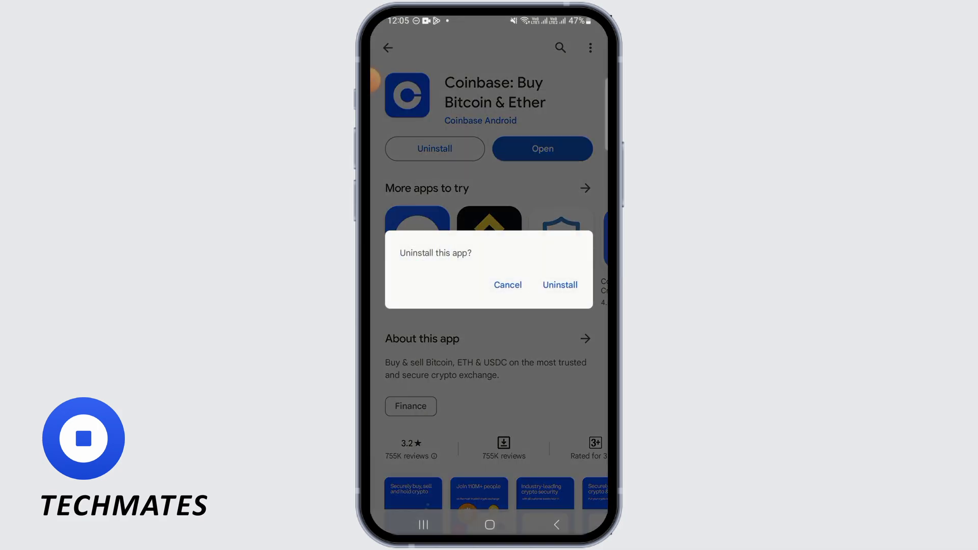
{"action": "left_click", "coordinate": [560, 285]}
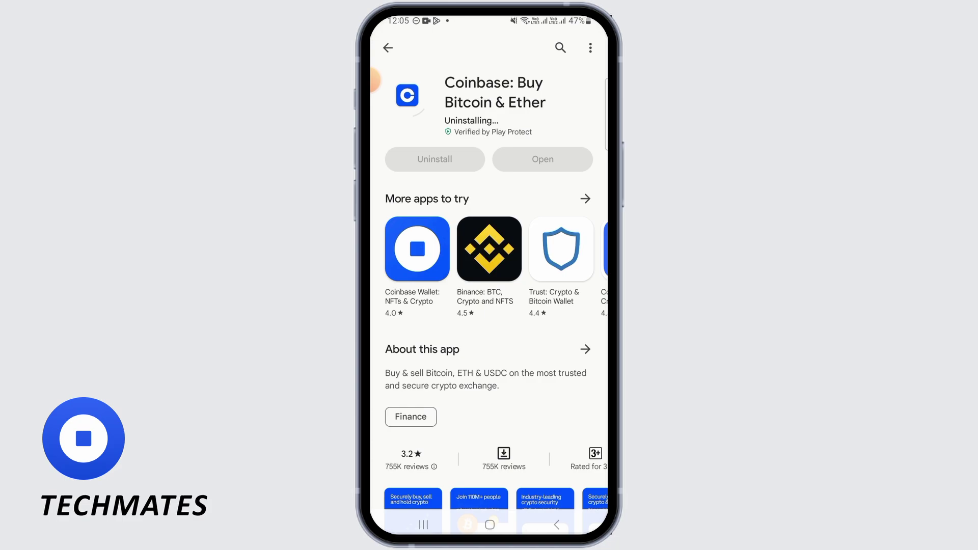